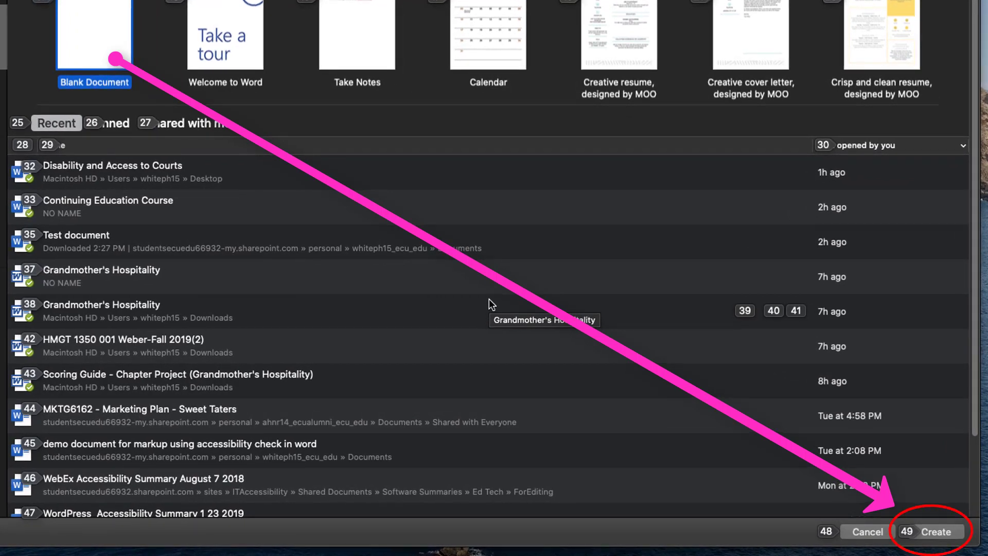
Create the blank document Document1 from the Word gallery
{"action": "key", "text": "Return"}
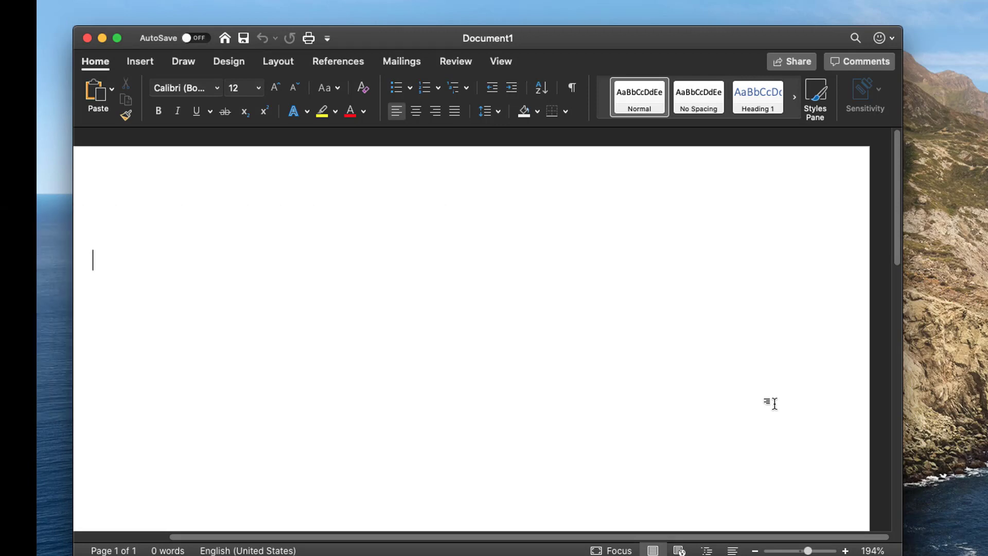
Dictate 'This is a test, and I want to make sure everything is working.'
{"action": "type", "text": "This is a test"}
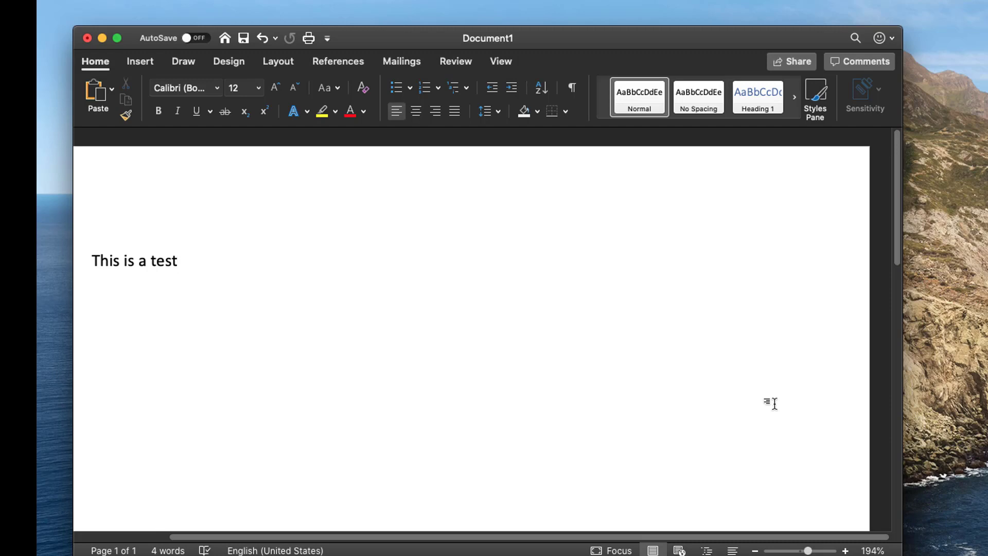
{"action": "type", "text": ","}
{"action": "type", "text": "and I want to make sure everything is working."}
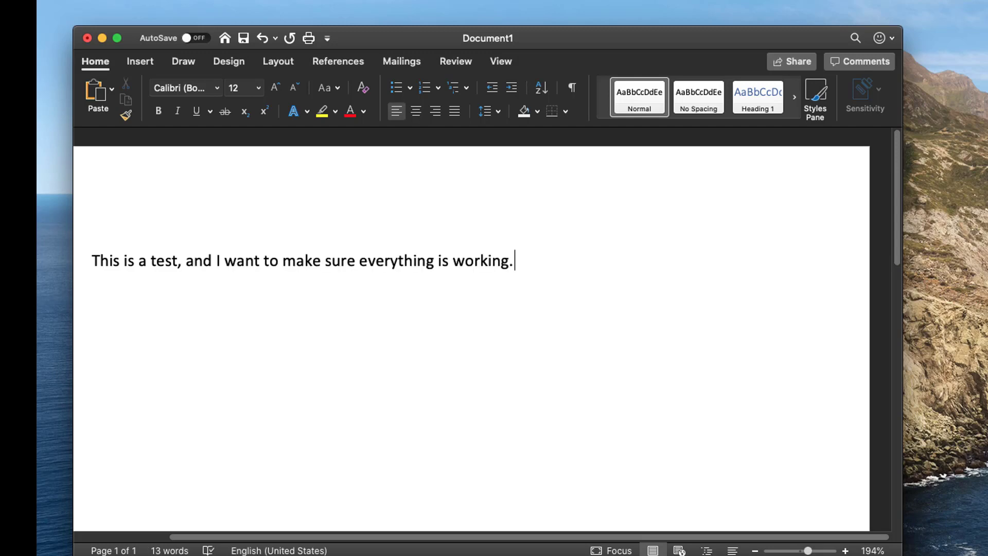
Dictate the sentence ending 'shows up on the screen.' and undo the stray tab
{"action": "type", "text": "As you can see it takes a couple seconds before the text shows up on the screen"}
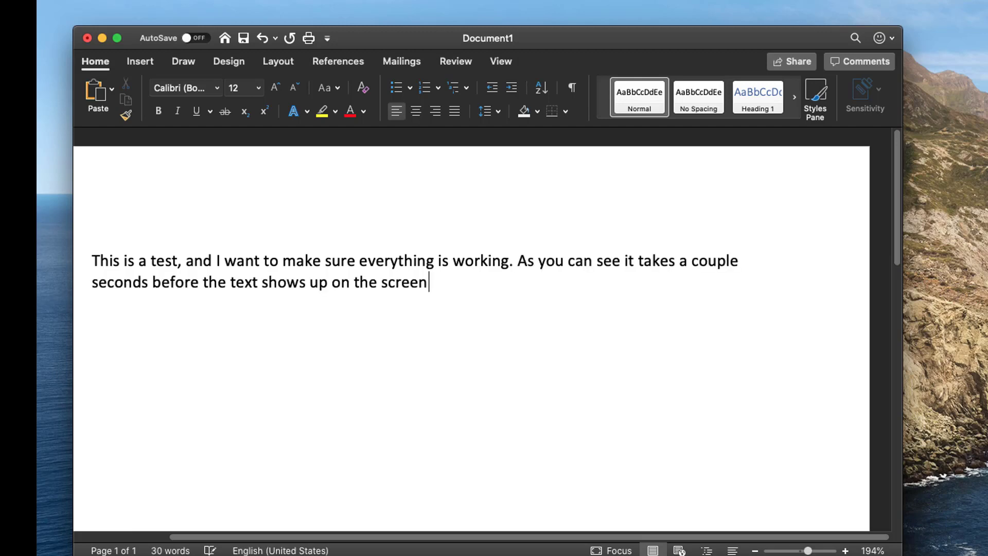
{"action": "type", "text": "."}
{"action": "key", "text": "Tab"}
{"action": "key", "text": "Tab"}
{"action": "key", "text": "Tab"}
{"action": "key", "text": "super+z"}
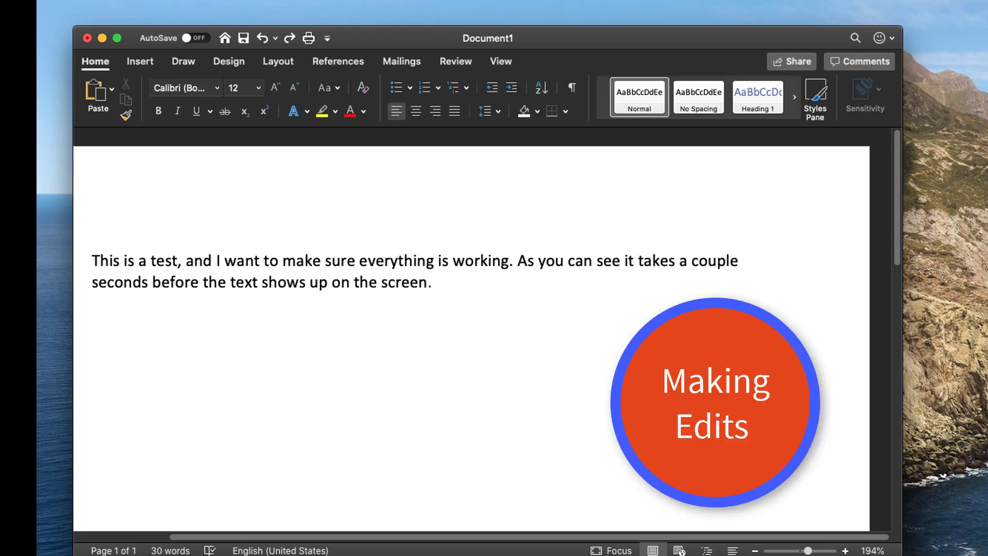
Dictate the fragment 'And I don't like when I'm's. saying' after the sentences
{"action": "type", "text": "And I don't like when I'm's."}
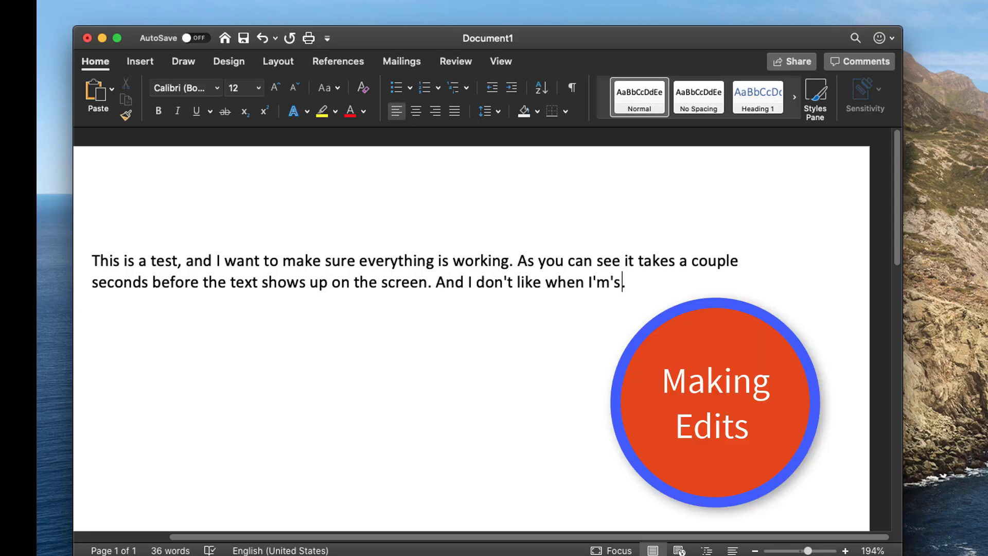
{"action": "type", "text": " saying"}
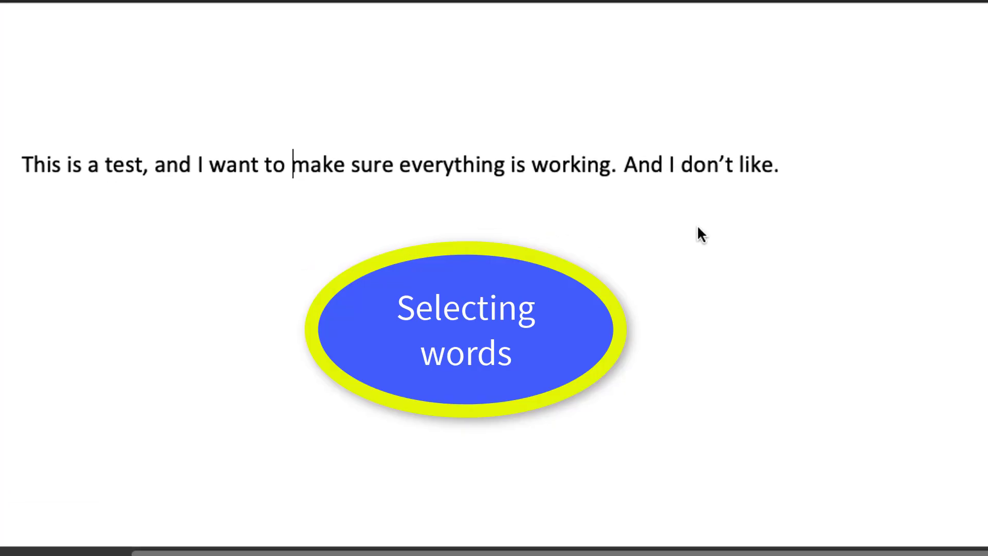
Select 'and I want to', then extend the selection through 'make sure everything is working. And'
{"action": "key", "text": "ctrl+shift+Left"}
{"action": "key", "text": "ctrl+shift+Left"}
{"action": "key", "text": "ctrl+shift+Left"}
{"action": "key", "text": "ctrl+shift+Left"}
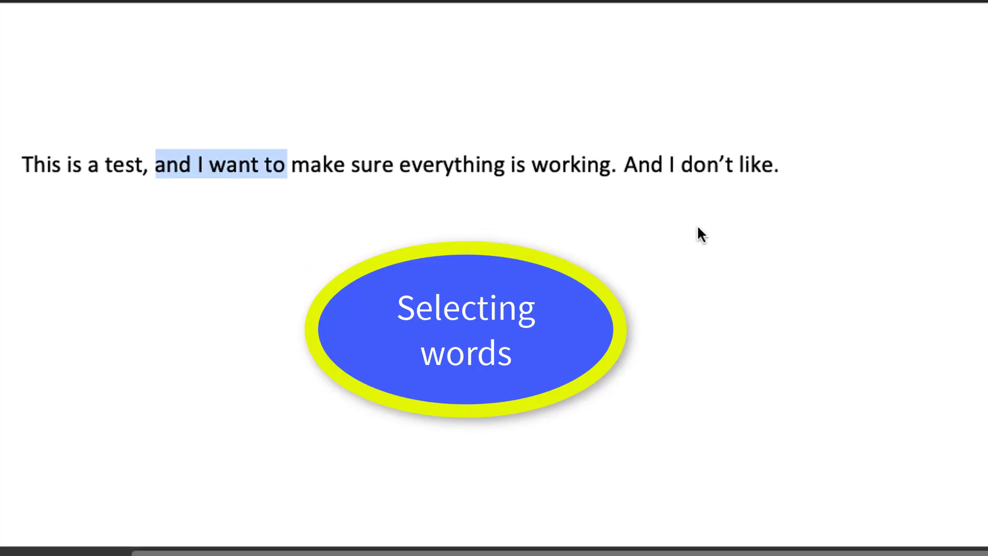
{"action": "key", "text": "ctrl+shift+Right"}
{"action": "key", "text": "ctrl+shift+Right"}
{"action": "key", "text": "ctrl+shift+Right"}
{"action": "key", "text": "ctrl+shift+Right"}
{"action": "key", "text": "ctrl+shift+Right"}
{"action": "key", "text": "ctrl+shift+Right"}
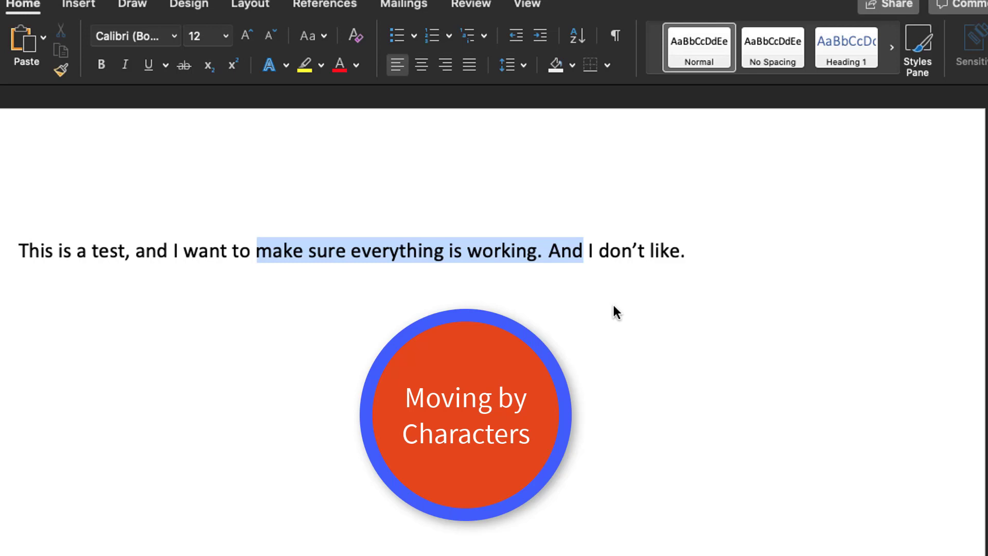
Move through 'want' character by character, then jump twice between the line's start and end
{"action": "key", "text": "Left"}
{"action": "key", "text": "Left"}
{"action": "key", "text": "Left"}
{"action": "key", "text": "Left"}
{"action": "key", "text": "Left"}
{"action": "key", "text": "Left"}
{"action": "key", "text": "Left"}
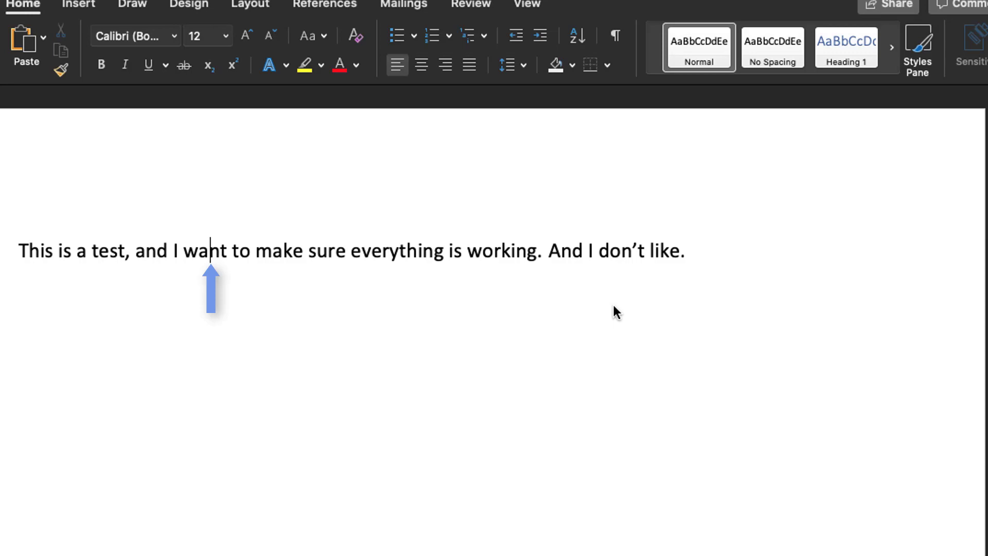
{"action": "key", "text": "Right"}
{"action": "key", "text": "Right"}
{"action": "key", "text": "Right"}
{"action": "key", "text": "Right"}
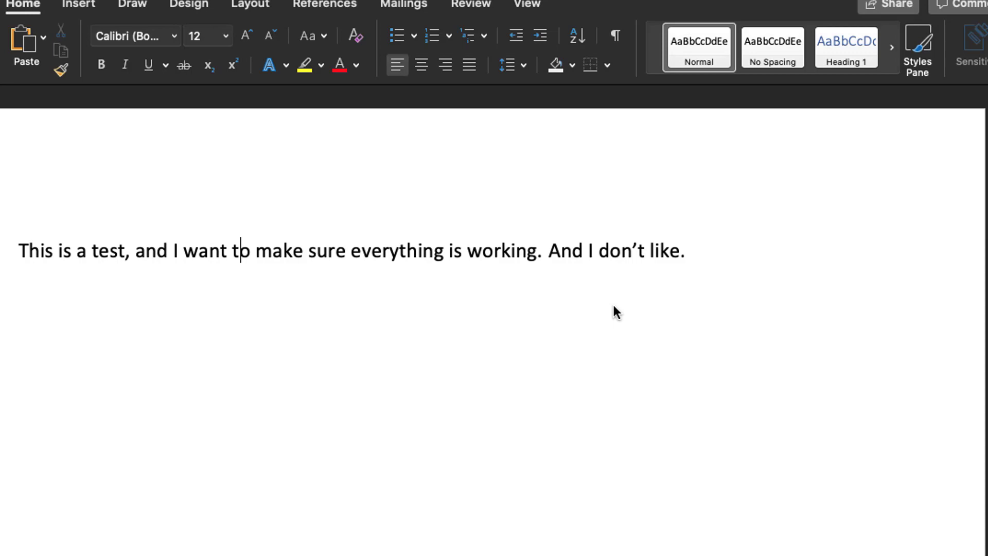
{"action": "key", "text": "super+Left"}
{"action": "key", "text": "super+Right"}
{"action": "key", "text": "super+Left"}
{"action": "key", "text": "super+Right"}
{"action": "key", "text": "Tab"}
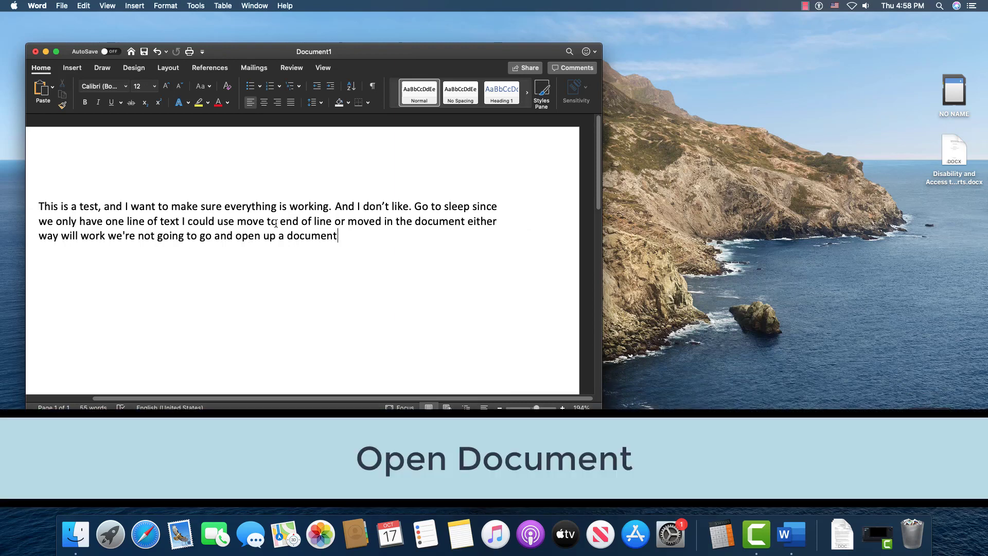
Open 'Disability and Access to Courts' from the Recent documents list
{"action": "key", "text": "super+o"}
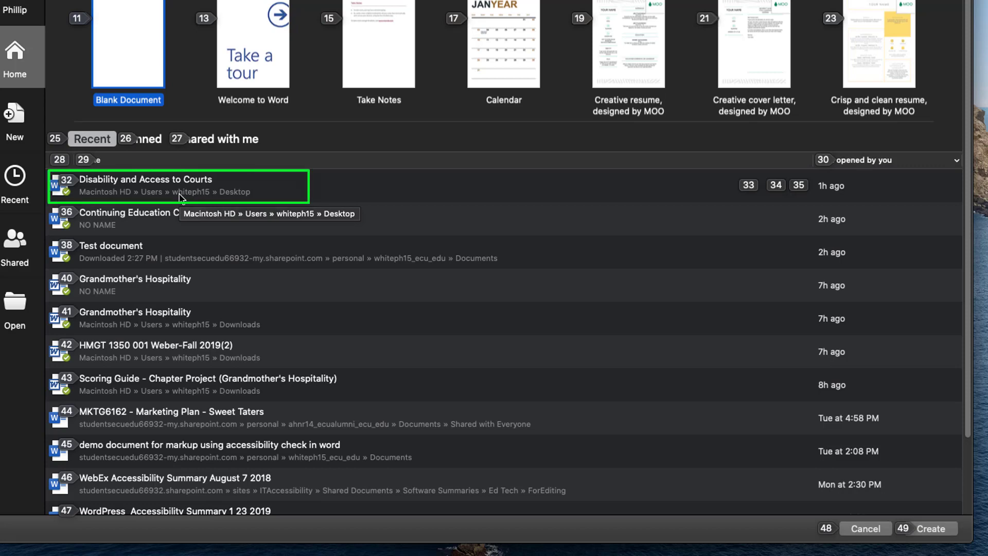
{"action": "left_click", "coordinate": [180, 197]}
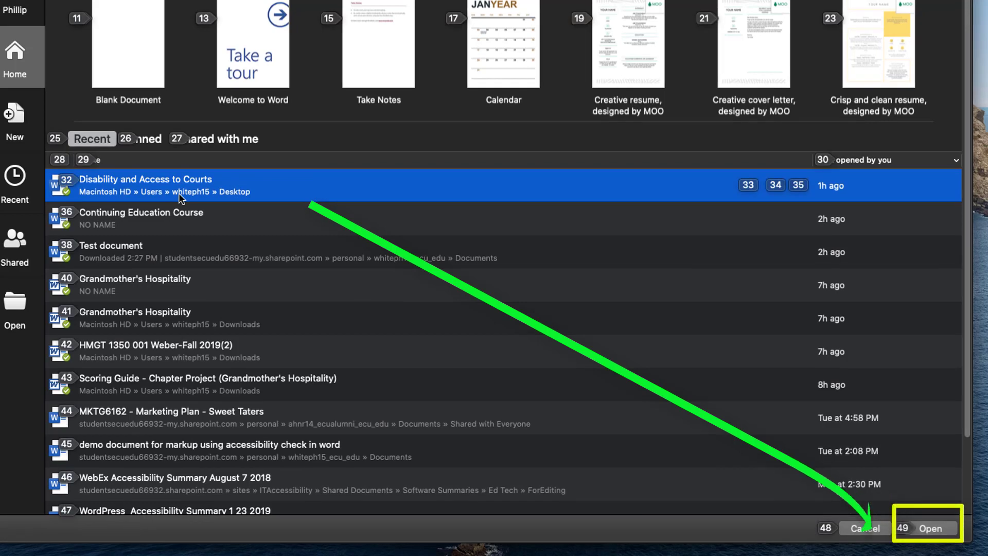
{"action": "key", "text": "Return"}
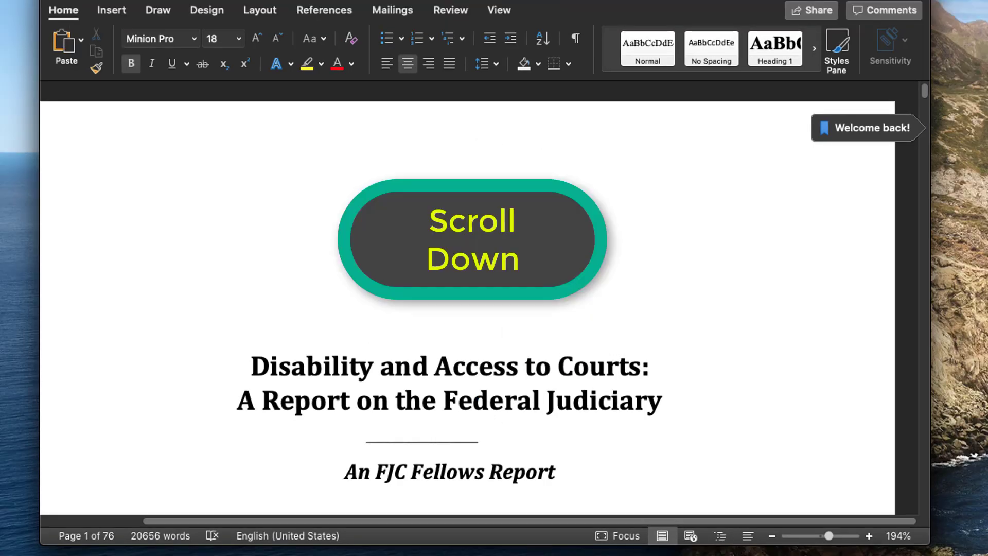
Scroll past the table of contents on pages 2–4 to the Introduction on page 5
{"action": "scroll", "coordinate": [473, 309], "scroll_direction": "down", "scroll_amount": 10}
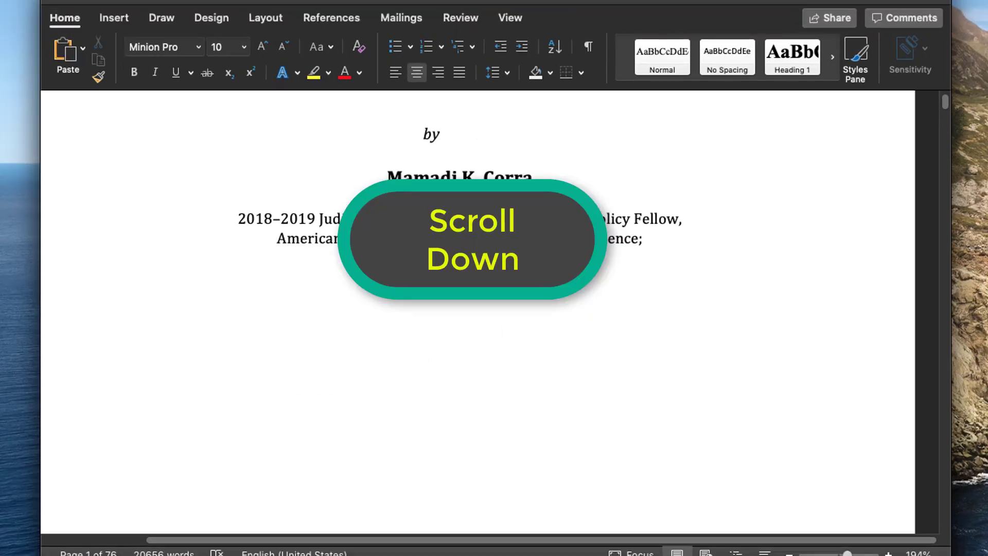
{"action": "scroll", "coordinate": [474, 309], "scroll_direction": "down", "scroll_amount": 5}
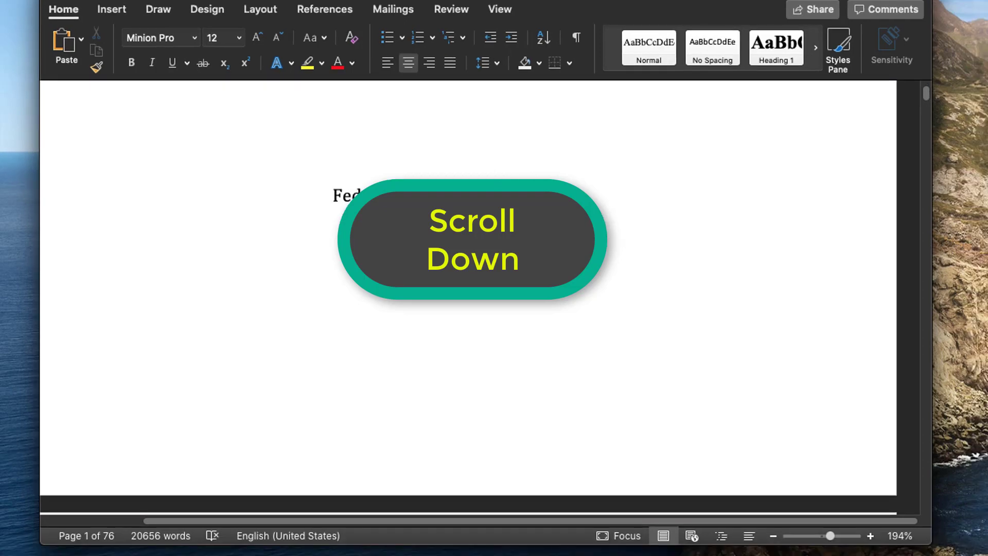
{"action": "scroll", "coordinate": [474, 308], "scroll_direction": "down", "scroll_amount": 5}
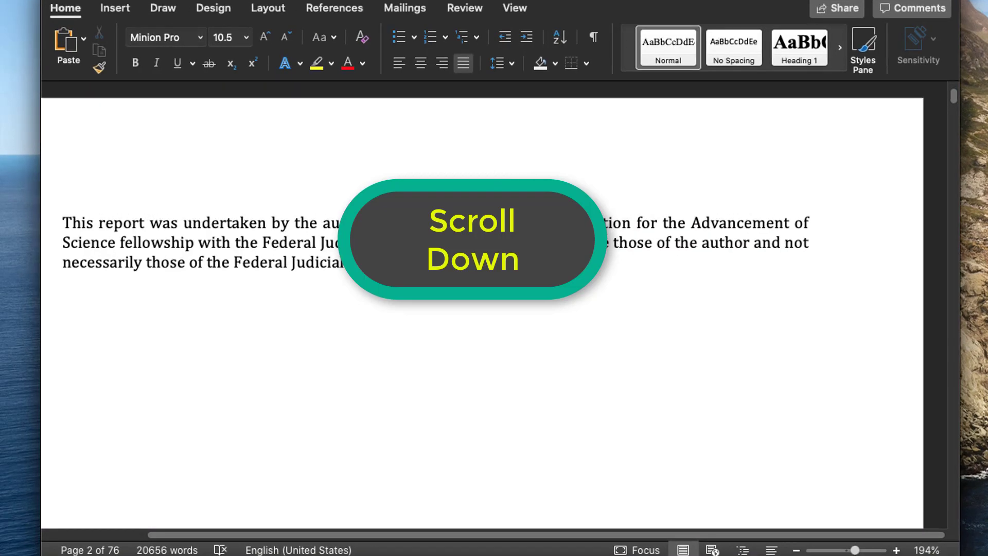
{"action": "scroll", "coordinate": [474, 309], "scroll_direction": "down", "scroll_amount": 5}
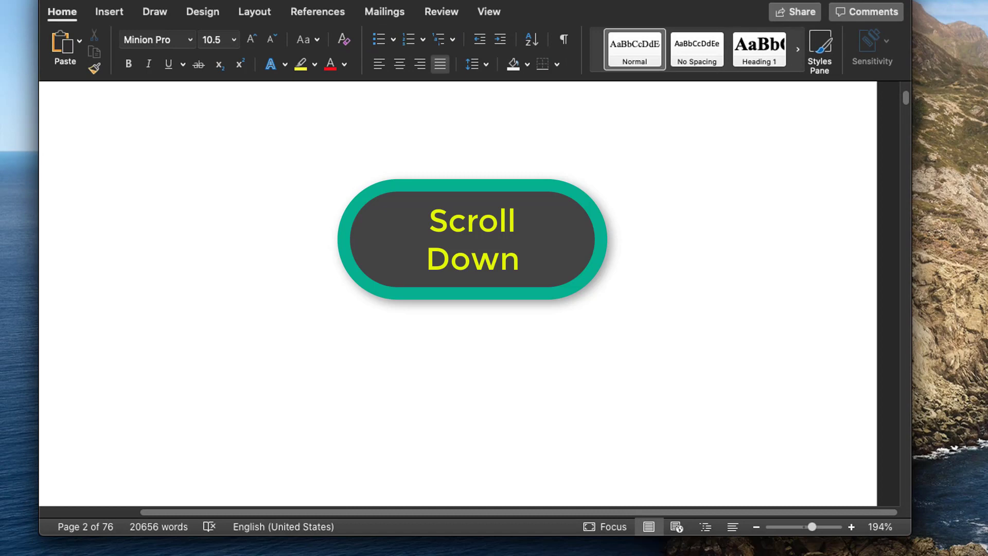
{"action": "scroll", "coordinate": [473, 308], "scroll_direction": "down", "scroll_amount": 2}
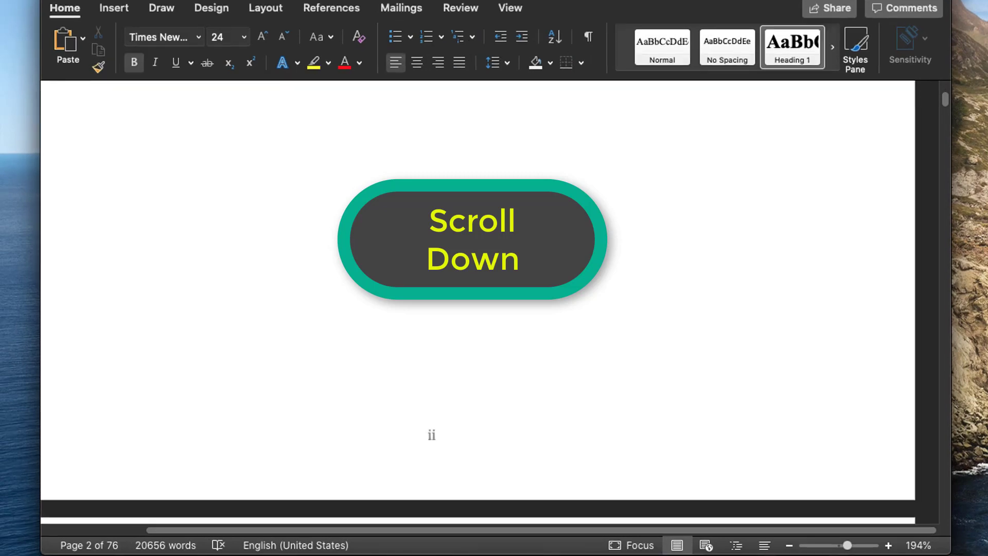
{"action": "scroll", "coordinate": [474, 309], "scroll_direction": "down", "scroll_amount": 3}
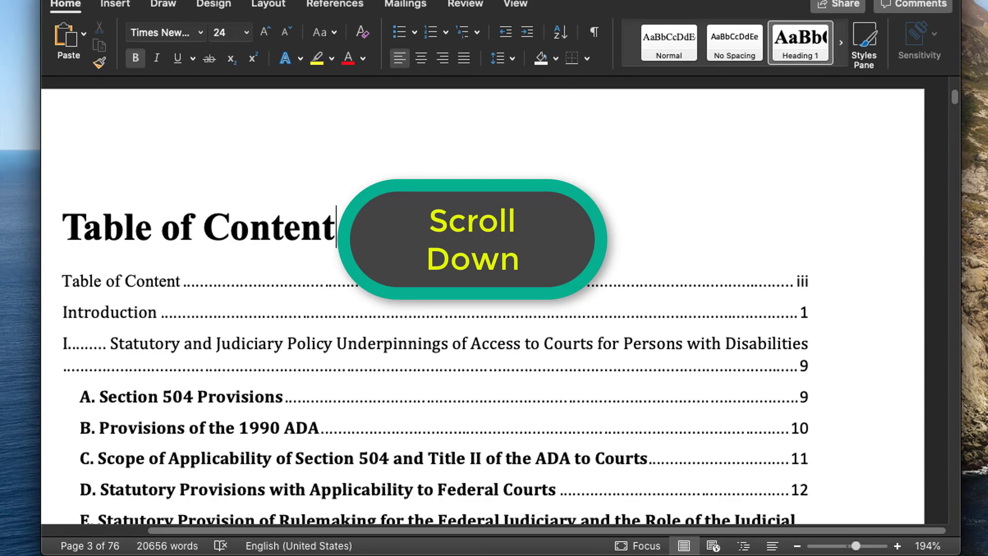
{"action": "scroll", "coordinate": [473, 309], "scroll_direction": "down", "scroll_amount": 5}
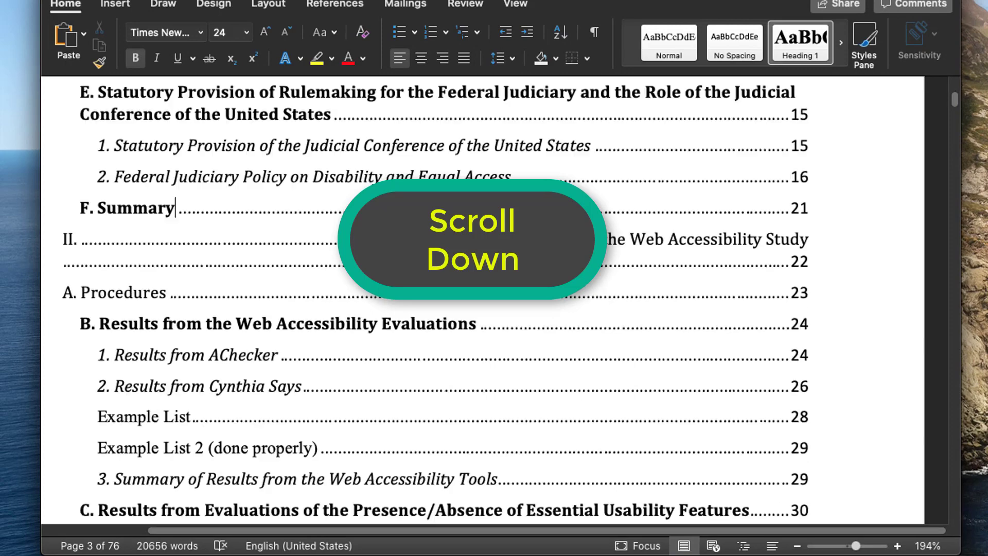
{"action": "left_click", "coordinate": [174, 215]}
{"action": "scroll", "coordinate": [473, 309], "scroll_direction": "down", "scroll_amount": 5}
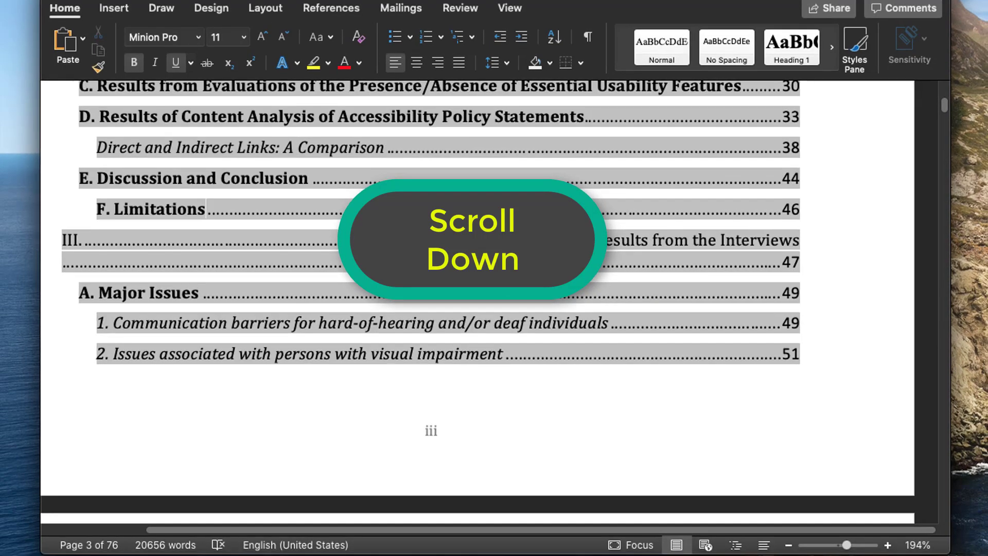
{"action": "left_click", "coordinate": [206, 213]}
{"action": "scroll", "coordinate": [473, 309], "scroll_direction": "down", "scroll_amount": 5}
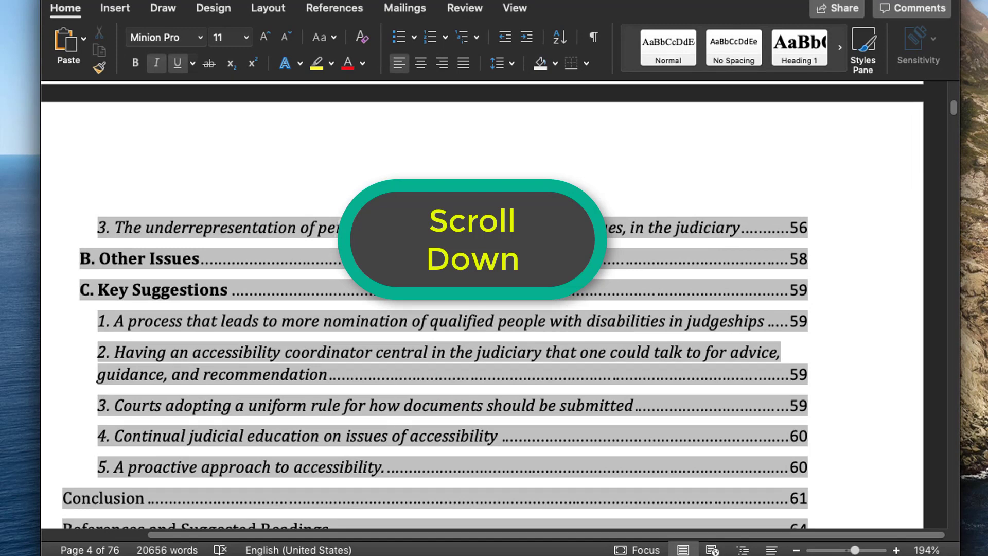
{"action": "scroll", "coordinate": [474, 309], "scroll_direction": "down", "scroll_amount": 5}
{"action": "left_click", "coordinate": [74, 222]}
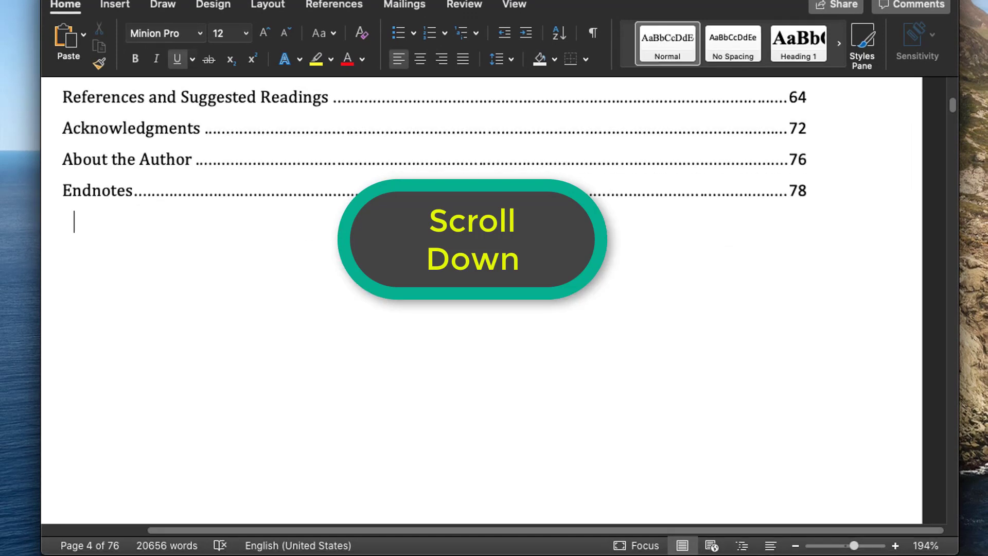
{"action": "scroll", "coordinate": [473, 309], "scroll_direction": "down", "scroll_amount": 3}
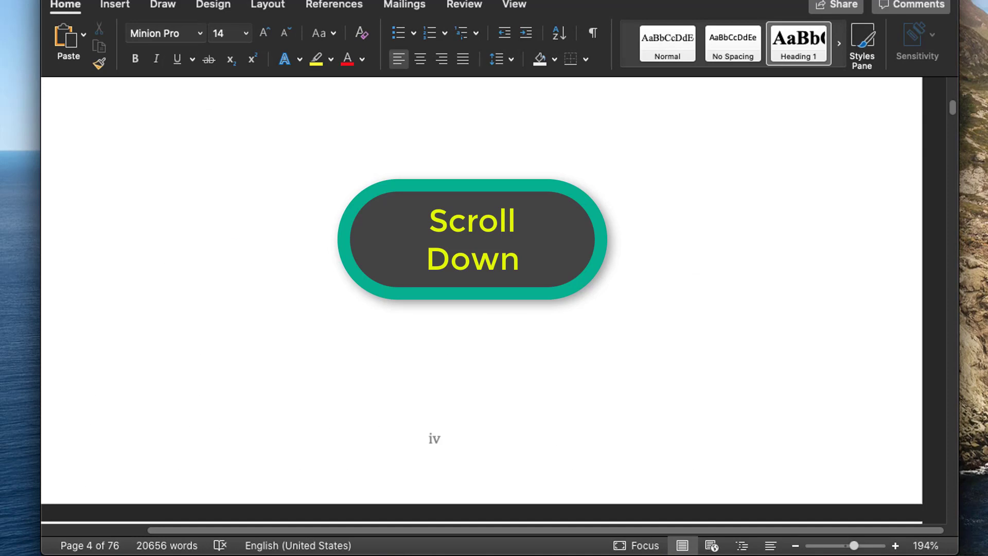
{"action": "scroll", "coordinate": [439, 251], "scroll_direction": "down", "scroll_amount": 4}
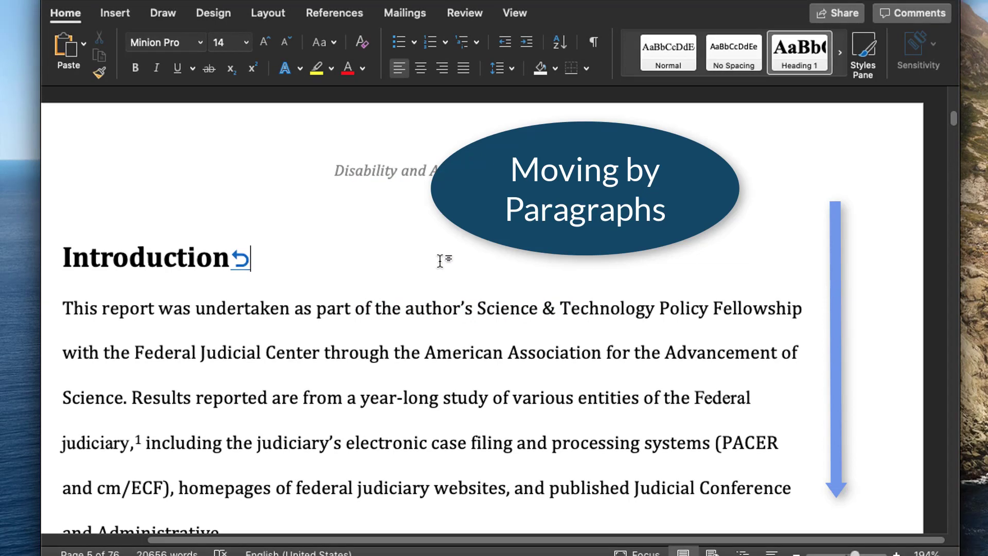
Move to the next Introduction paragraph and select the sentence about the AO, FJC and PACER
{"action": "key", "text": "super+Down"}
{"action": "key", "text": "super+Down"}
{"action": "key", "text": "super+Down"}
{"action": "key", "text": "super+Down"}
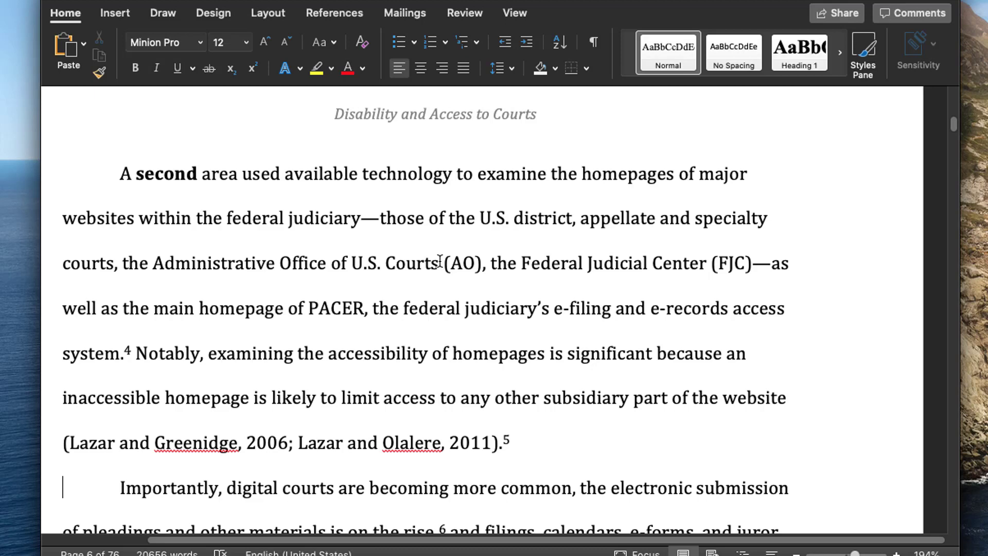
{"action": "key", "text": "shift+Left"}
{"action": "key", "text": "shift+Left"}
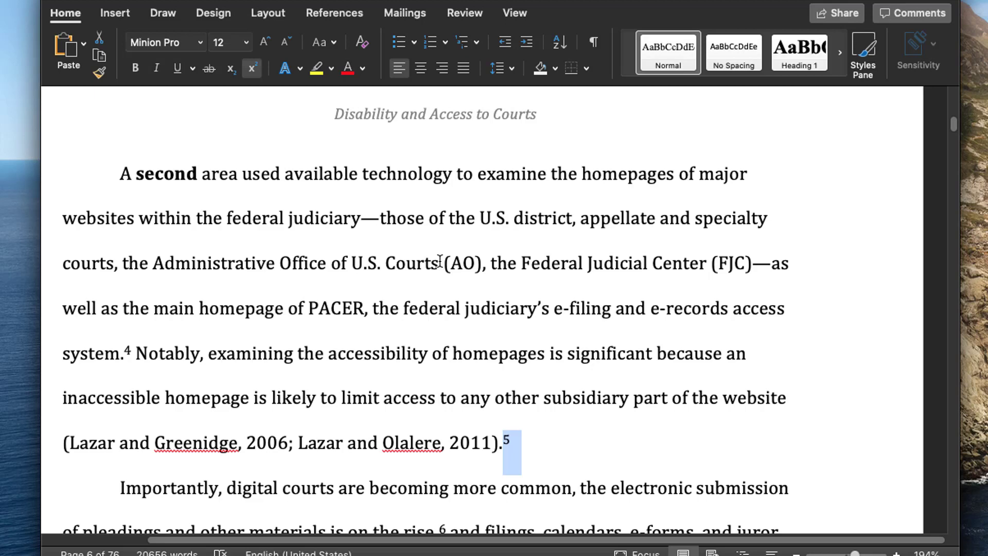
{"action": "left_click", "coordinate": [440, 261], "text": "super"}
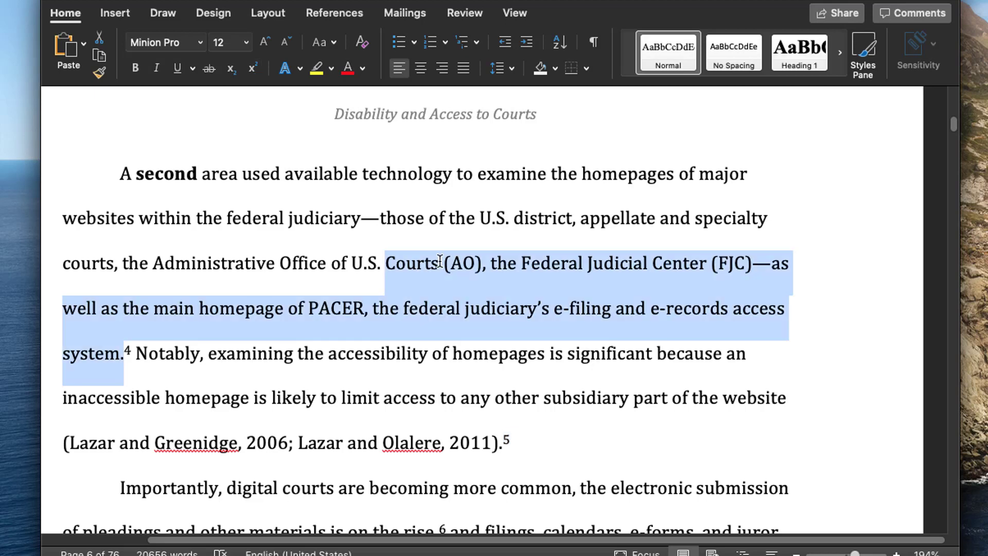
Select the homepage-accessibility sentence and 'Importantly, digital courts' paragraph, then jump ahead to page 12
{"action": "key", "text": "super+Down"}
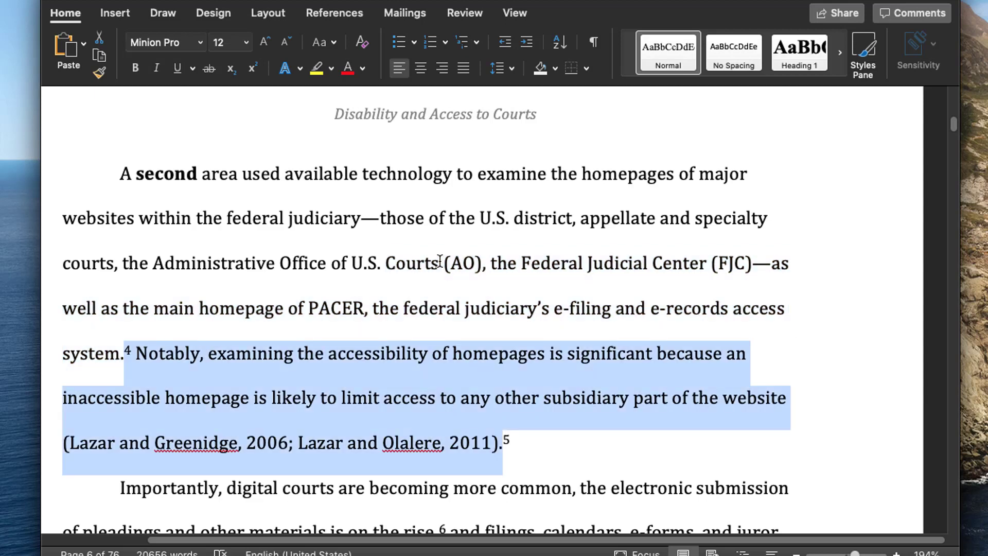
{"action": "key", "text": "super+Down"}
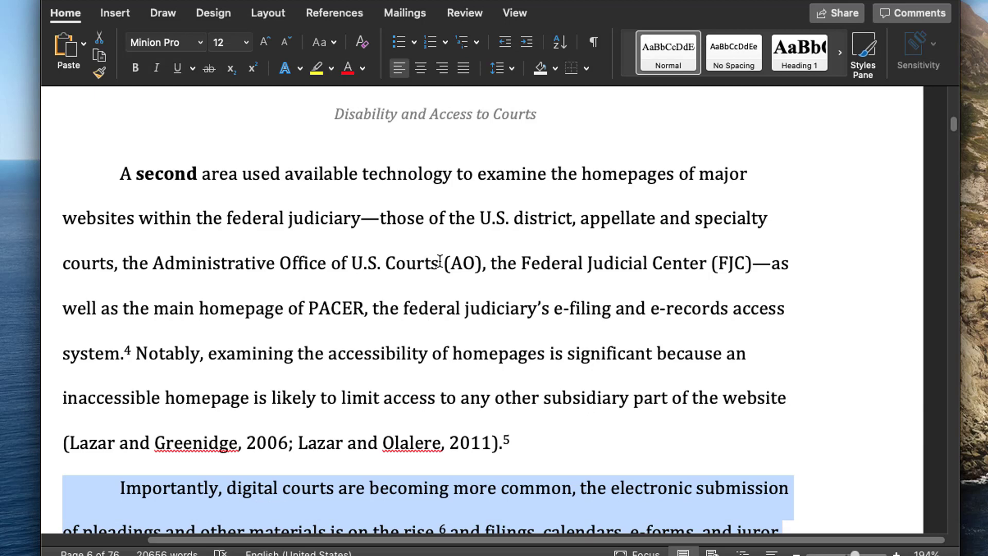
{"action": "key", "text": "super+Down"}
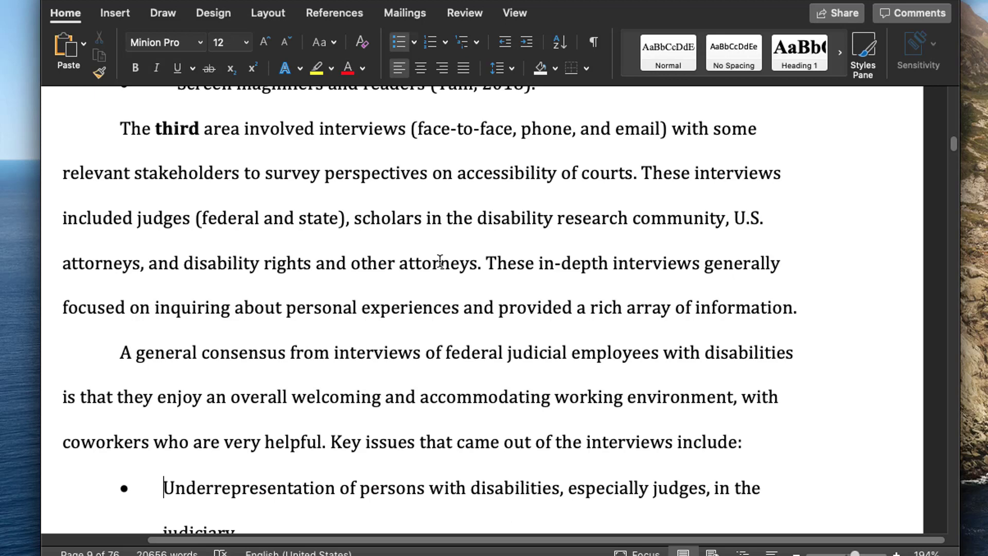
{"action": "key", "text": "super+Down"}
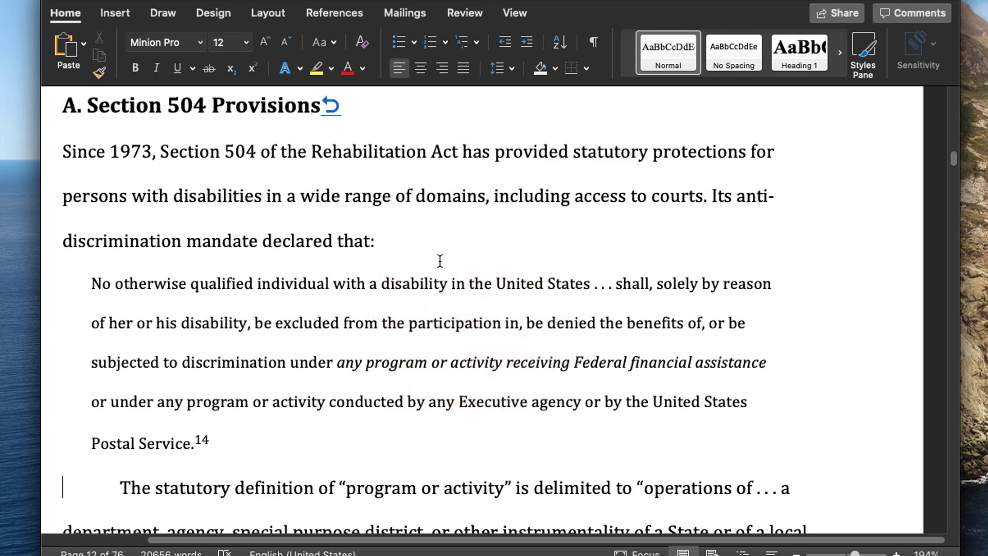
Jump to the report's title page, then to the Endnotes on page 71
{"action": "key", "text": "super+Home"}
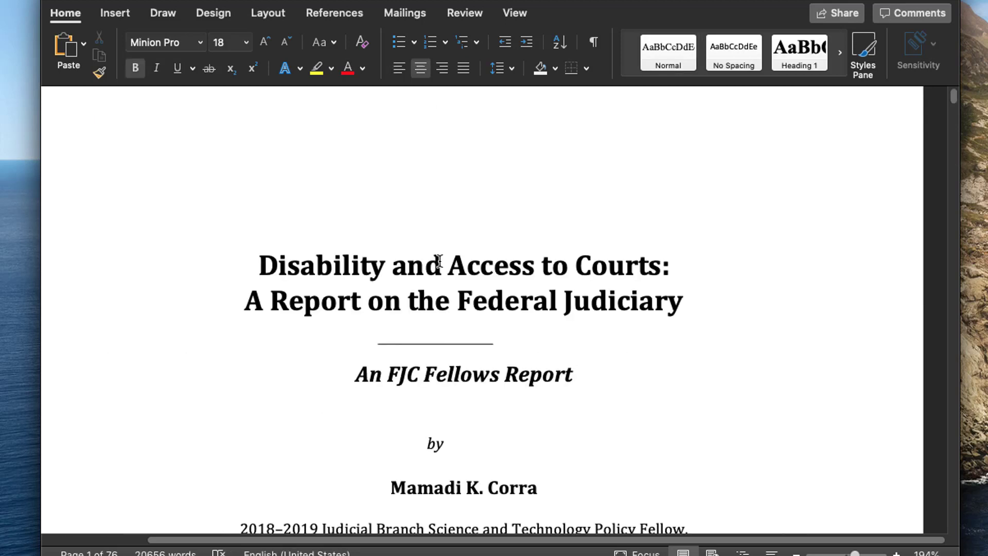
{"action": "key", "text": "super+End"}
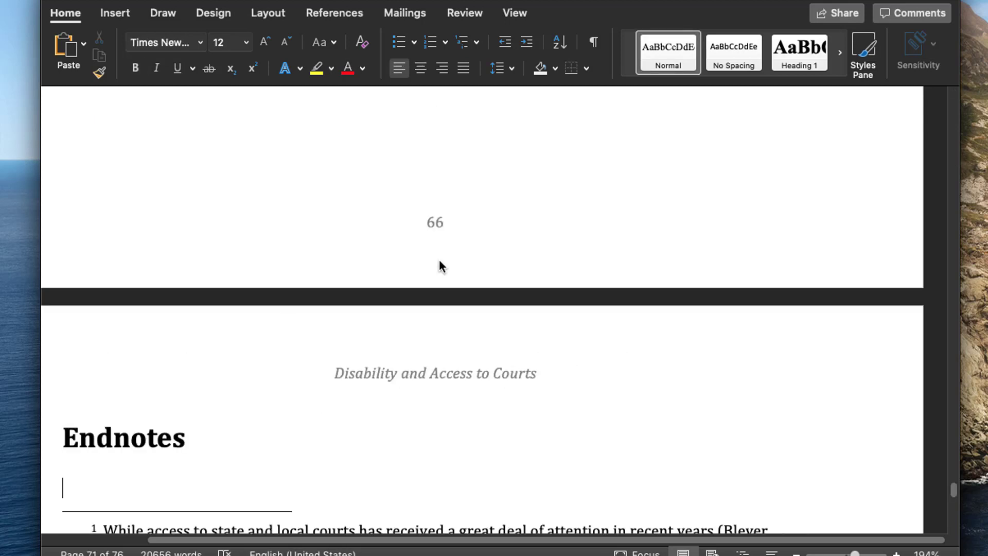